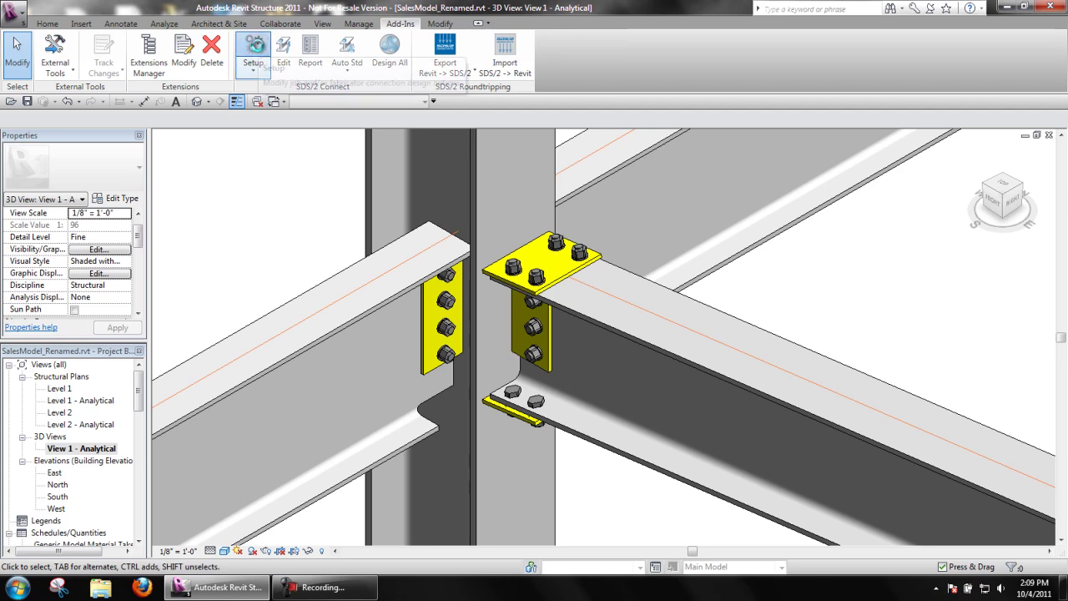
Review the automatic design load settings in the SDS/2 Connect job design criteria without changing them.
{"action": "left_click", "coordinate": [252, 52]}
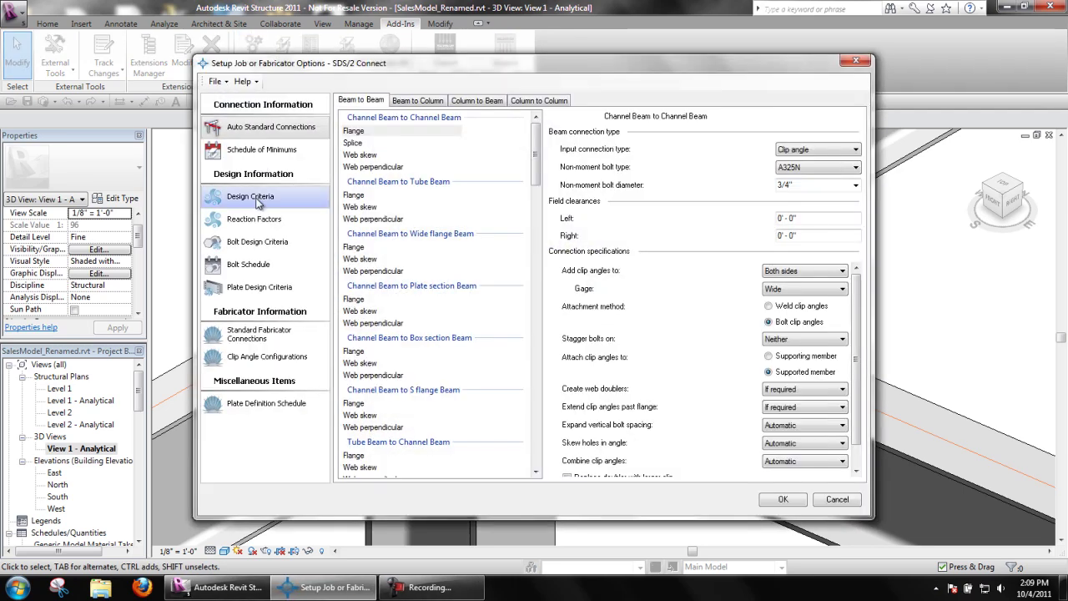
{"action": "left_click", "coordinate": [258, 202]}
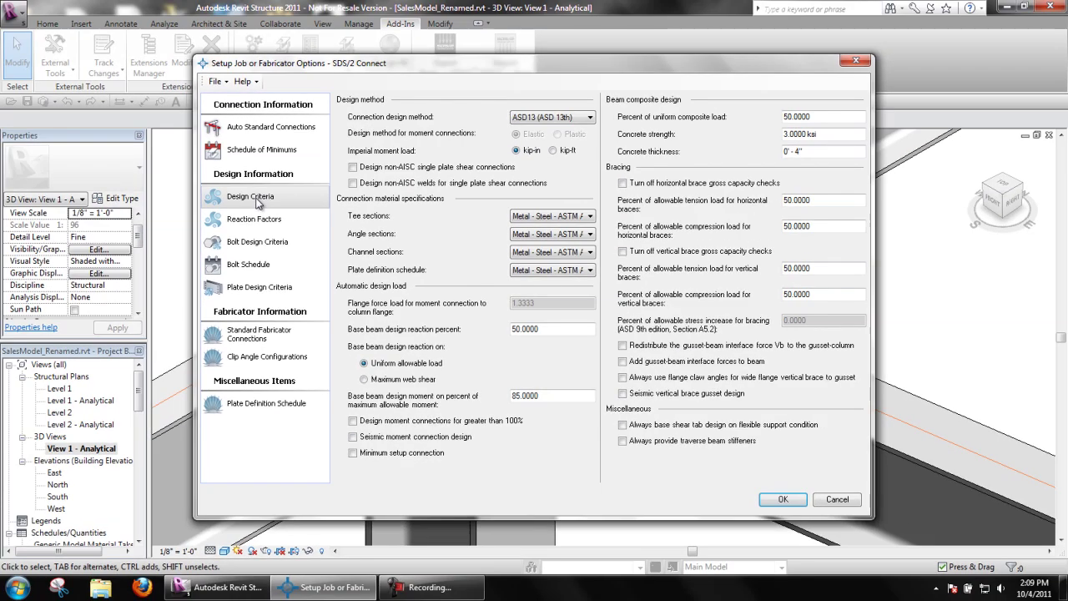
{"action": "left_click", "coordinate": [840, 504]}
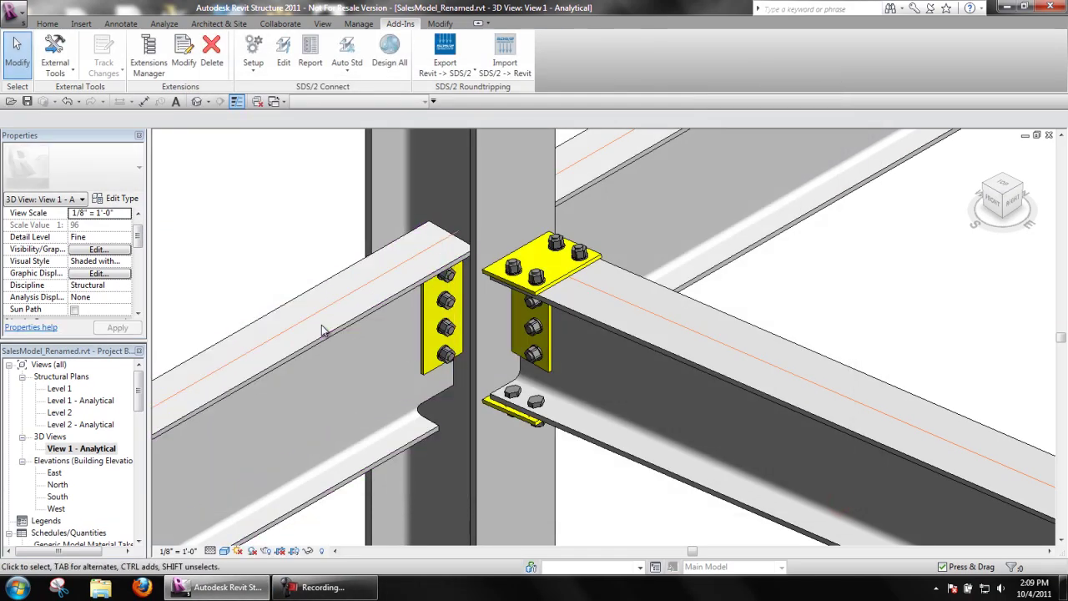
Inspect the section size and length of the left-hand beam framing into the column.
{"action": "left_click", "coordinate": [322, 334]}
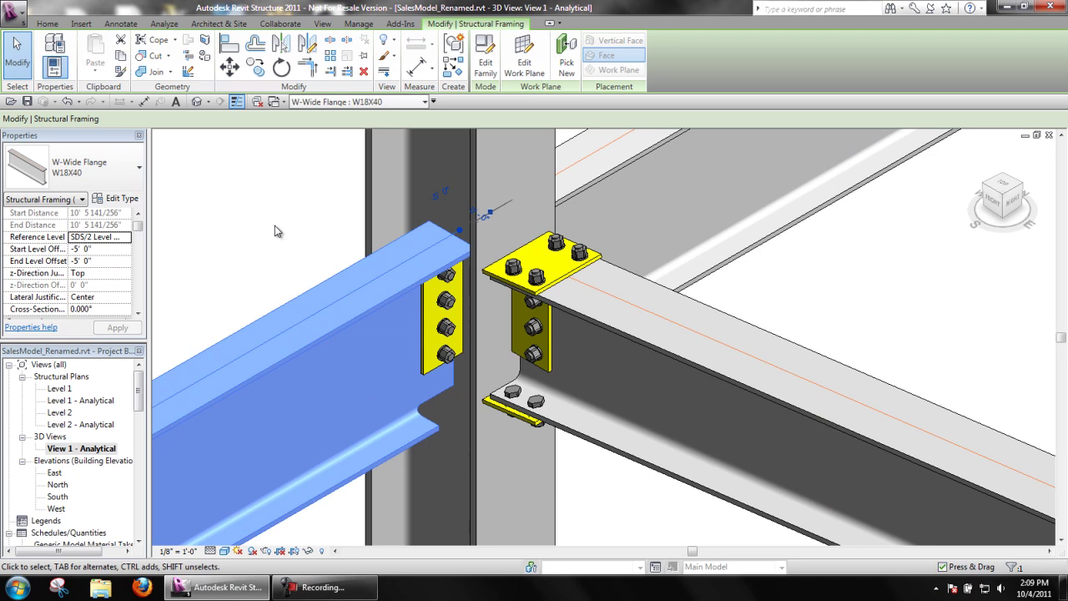
{"action": "left_click_drag", "start_coordinate": [137, 225], "coordinate": [139, 243]}
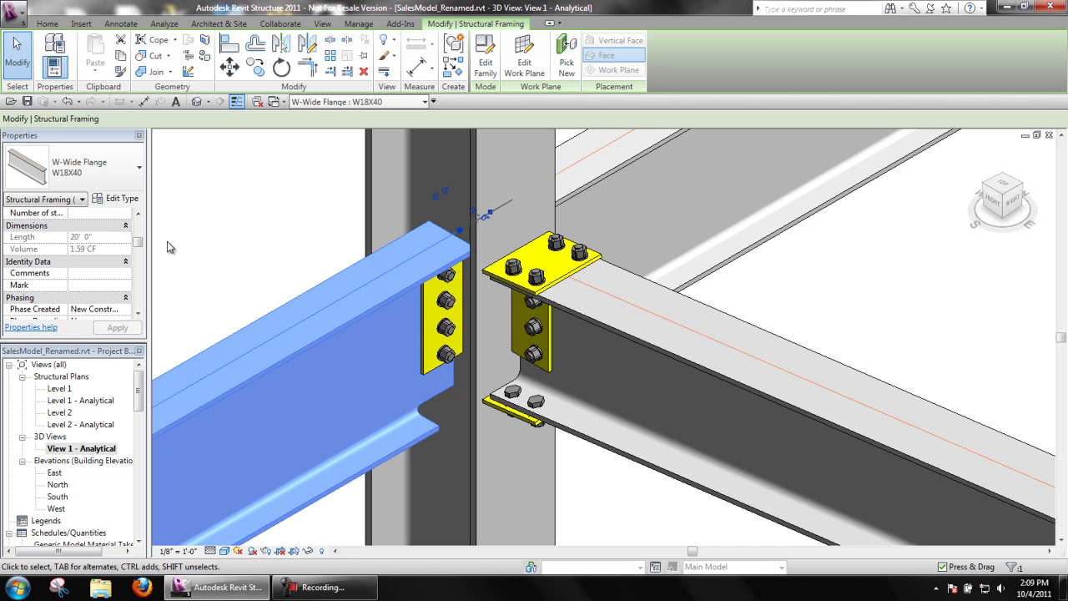
{"action": "left_click", "coordinate": [210, 233]}
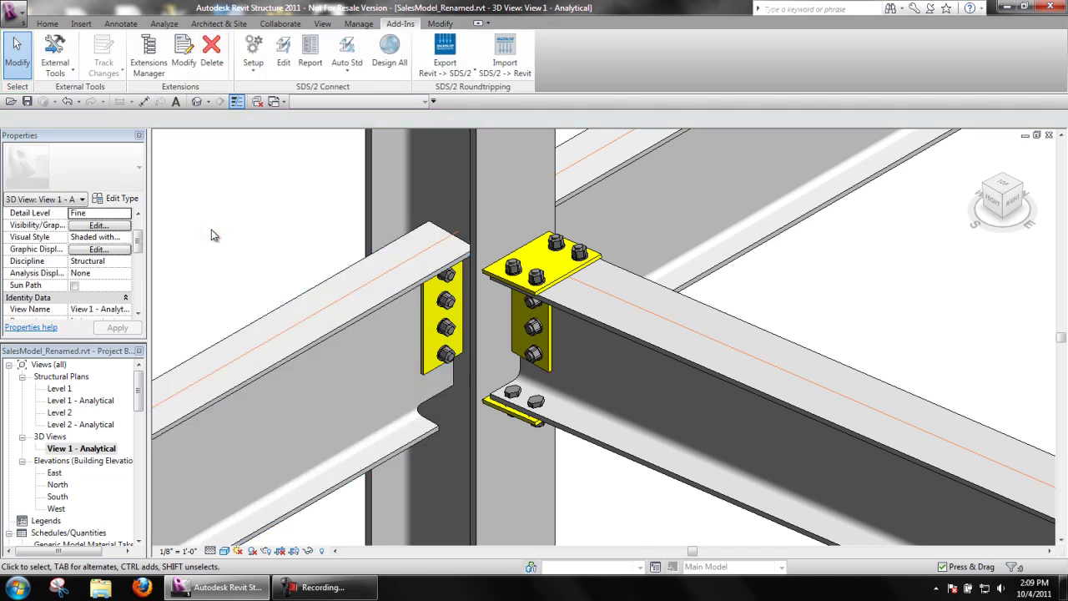
Examine the connection type and design loads of the left-hand beam's column connection, leaving them as they are.
{"action": "left_click", "coordinate": [284, 55]}
{"action": "left_click", "coordinate": [431, 293]}
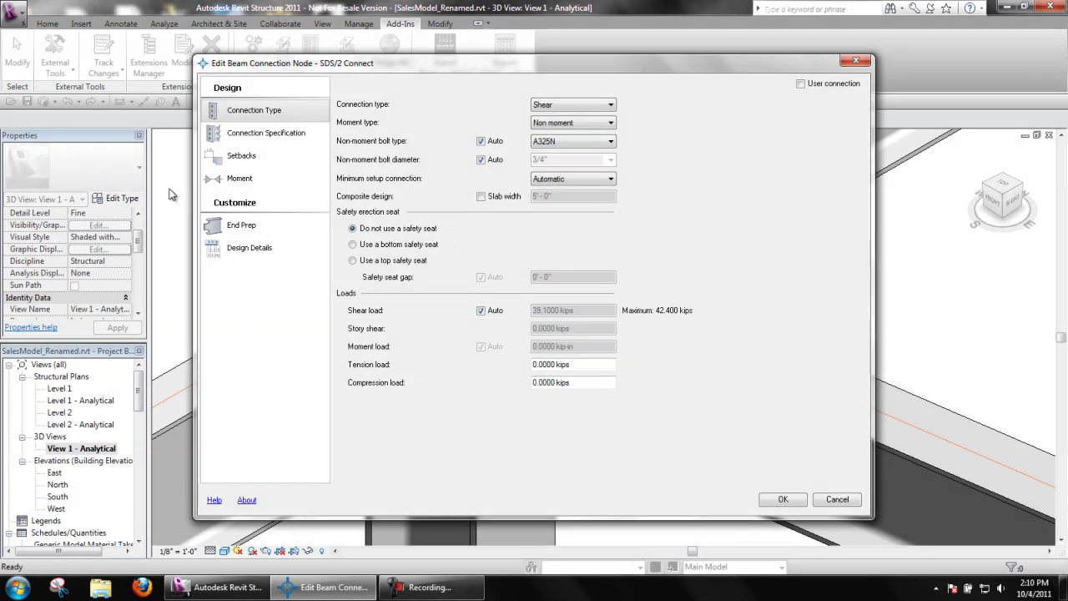
{"action": "left_click", "coordinate": [835, 500]}
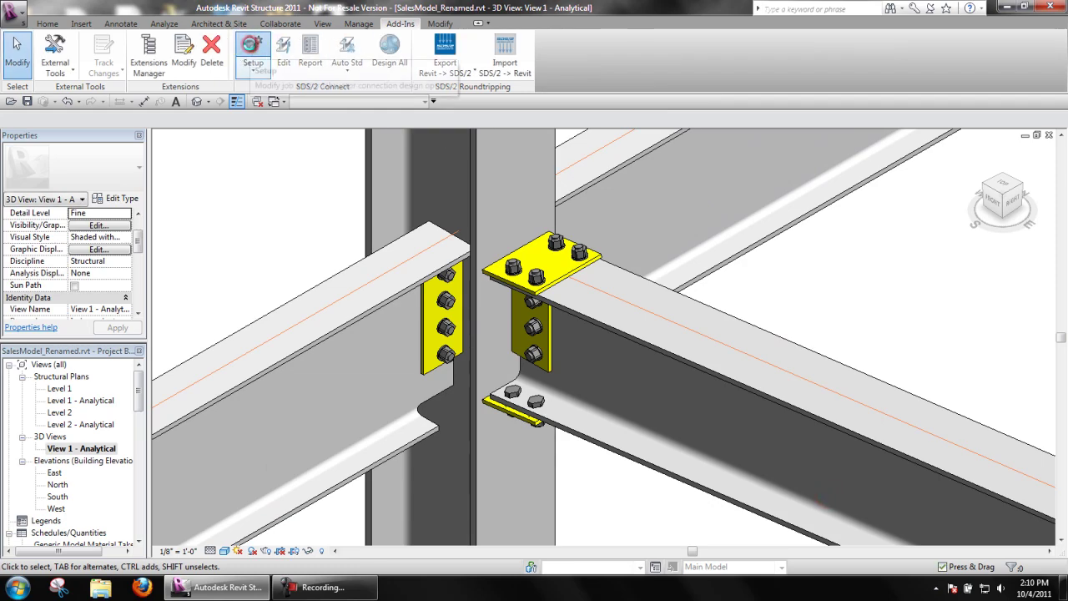
Check the base beam design reaction and design moment percentages in the job design criteria.
{"action": "left_click", "coordinate": [252, 51]}
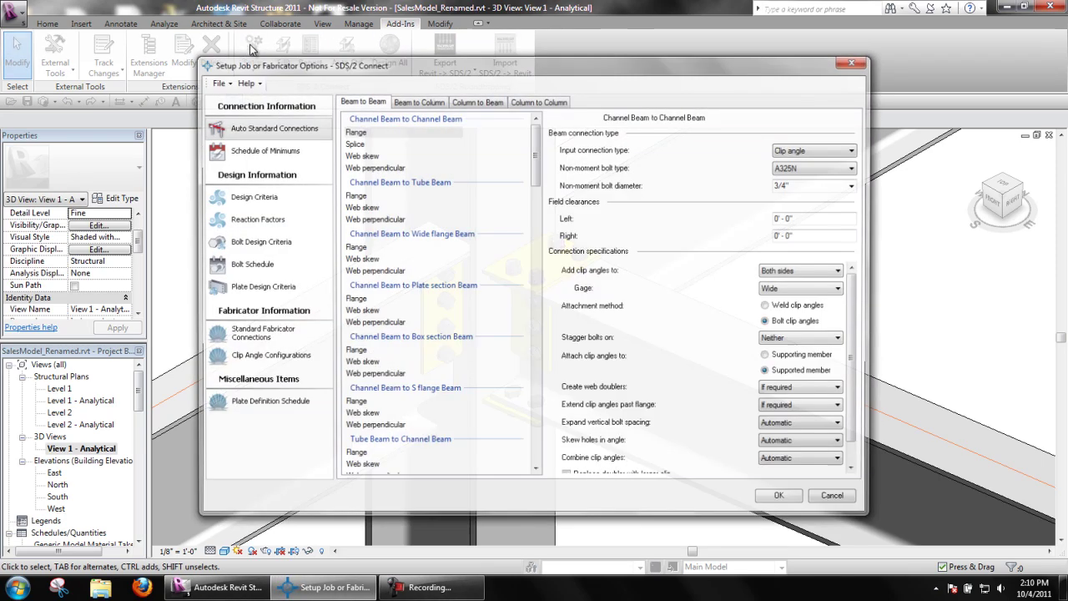
{"action": "left_click", "coordinate": [274, 198]}
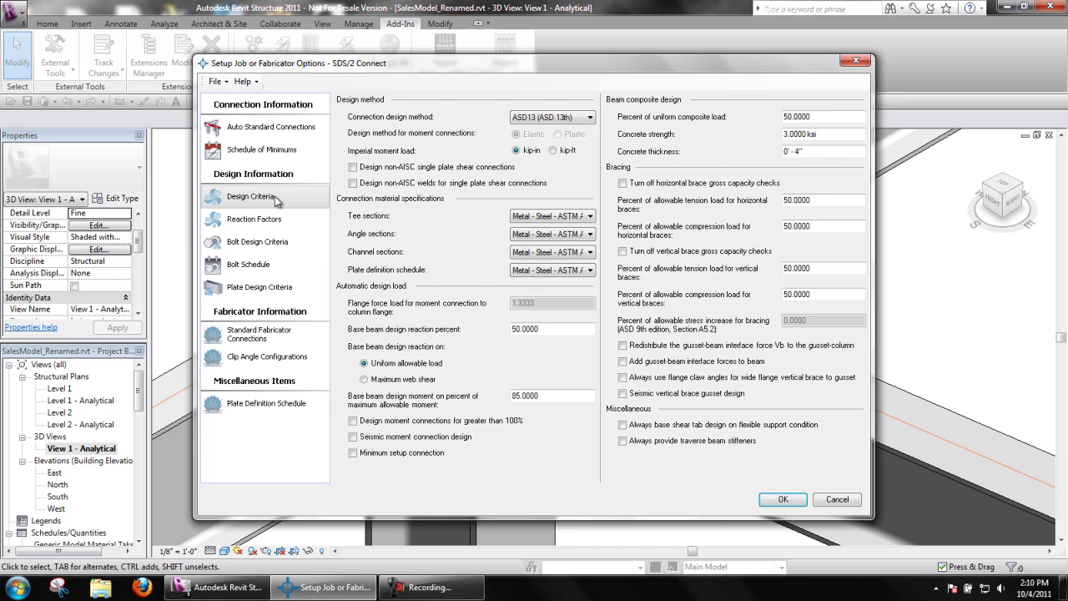
{"action": "left_click", "coordinate": [835, 499]}
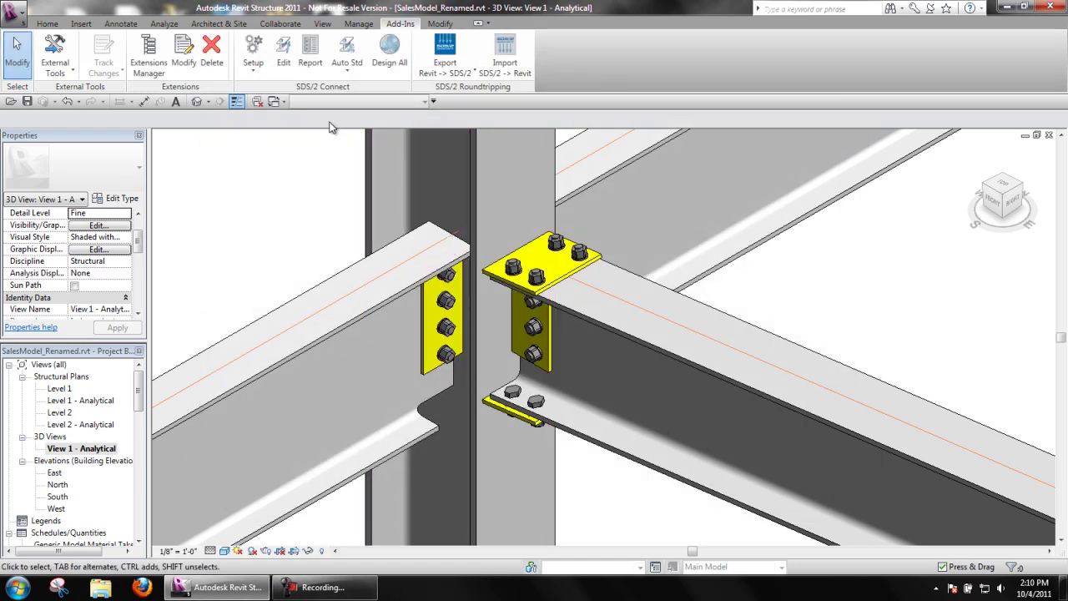
Change the moment type of the left-hand beam's column connection to Welded moment.
{"action": "left_click", "coordinate": [280, 52]}
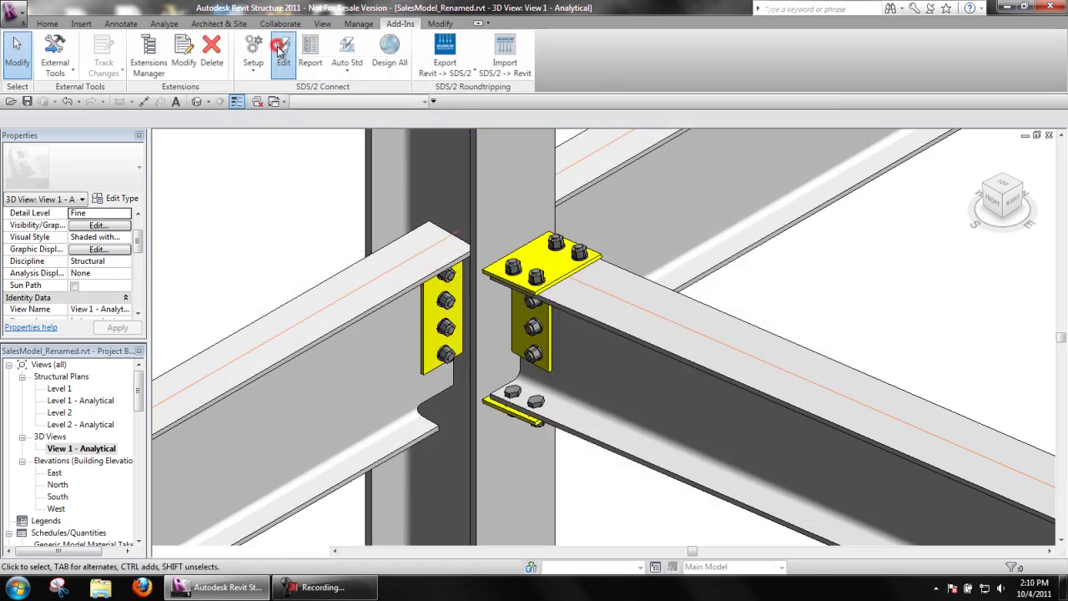
{"action": "left_click", "coordinate": [440, 298]}
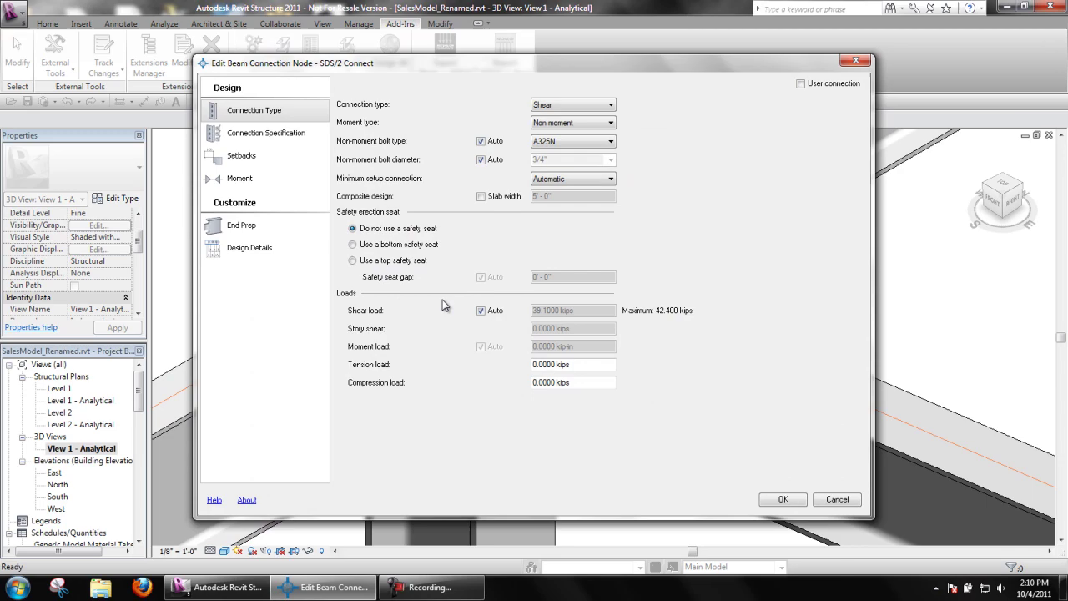
{"action": "left_click", "coordinate": [566, 124]}
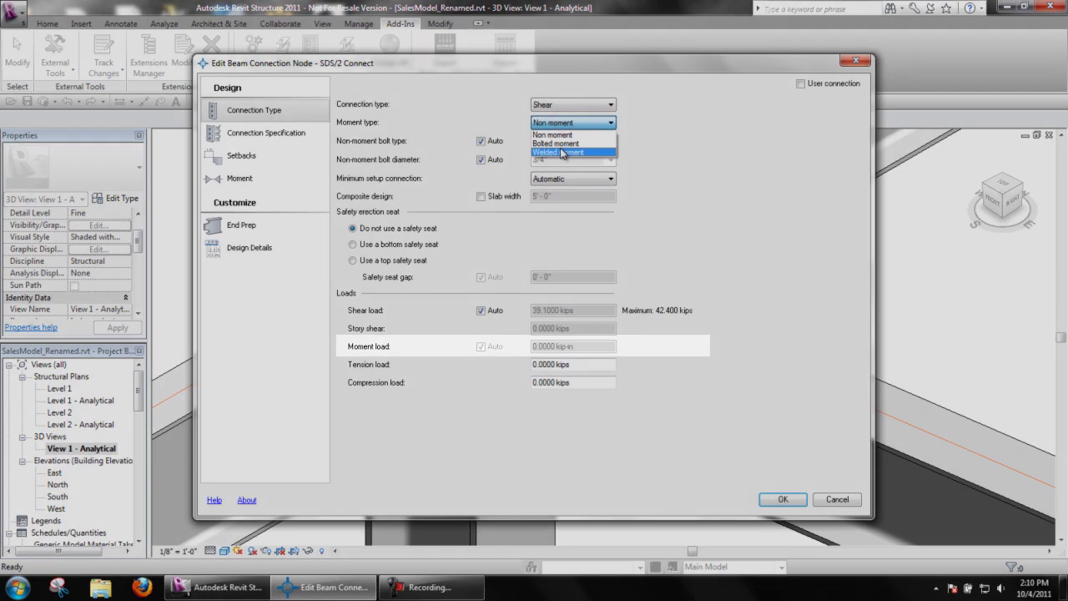
{"action": "left_click", "coordinate": [553, 145]}
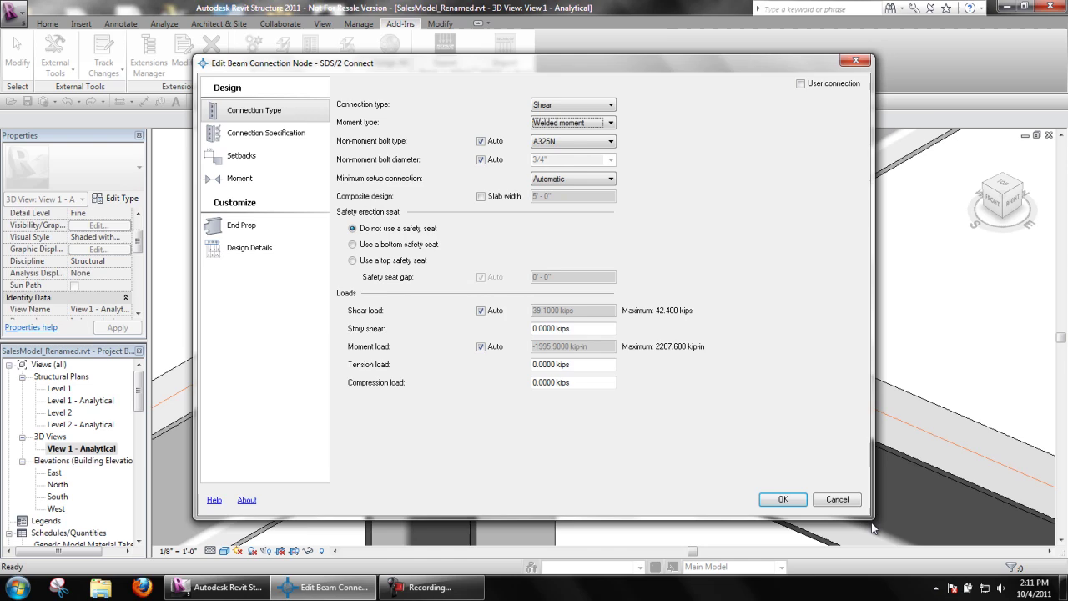
{"action": "left_click", "coordinate": [783, 499]}
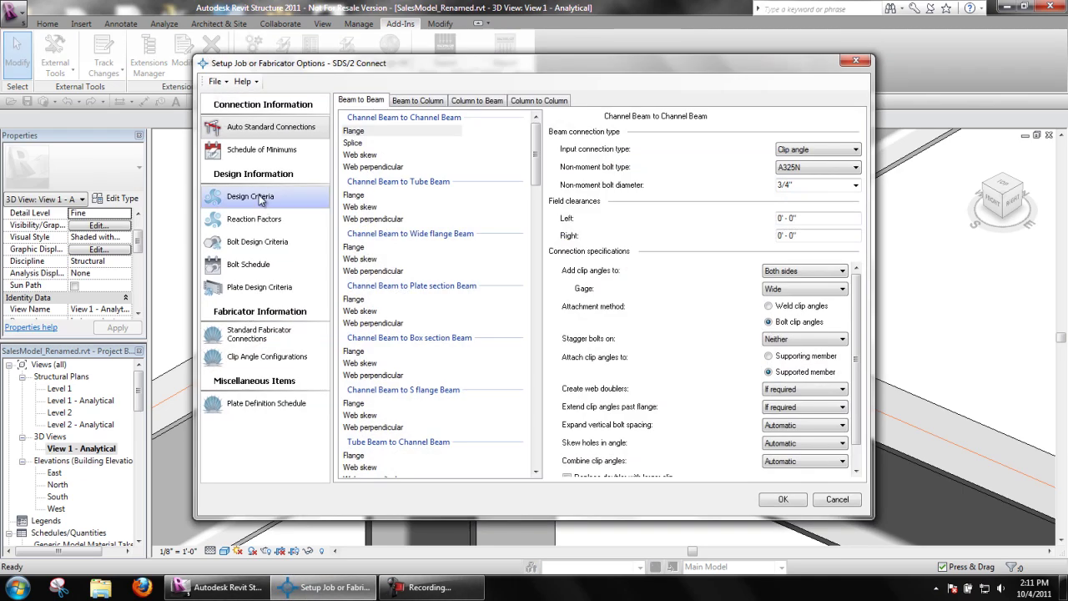
Set the imperial moment load unit to kip-ft in the job design criteria.
{"action": "left_click", "coordinate": [259, 196]}
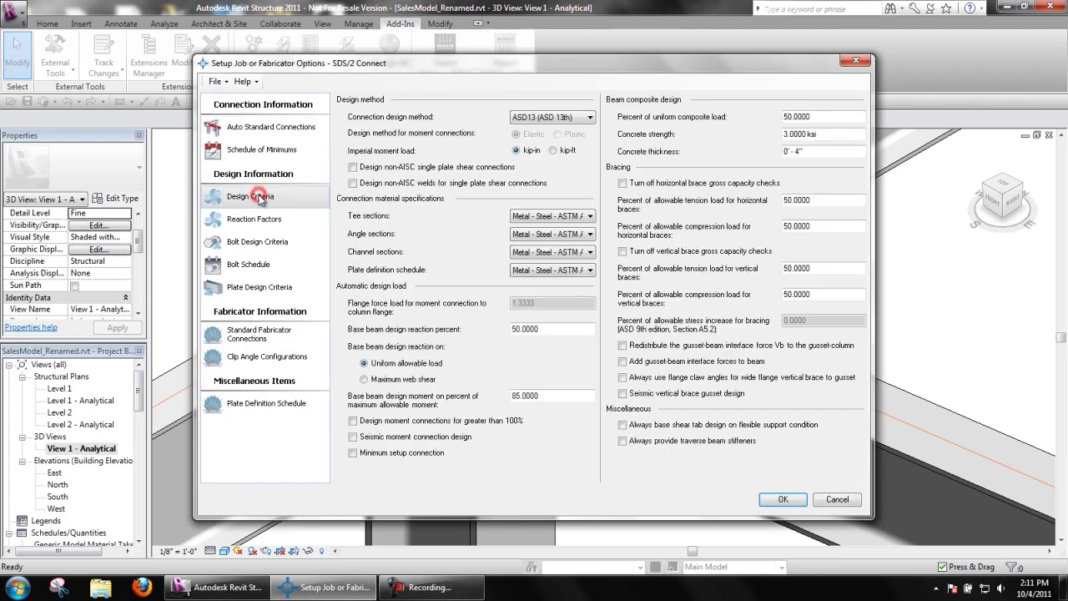
{"action": "left_click", "coordinate": [562, 153]}
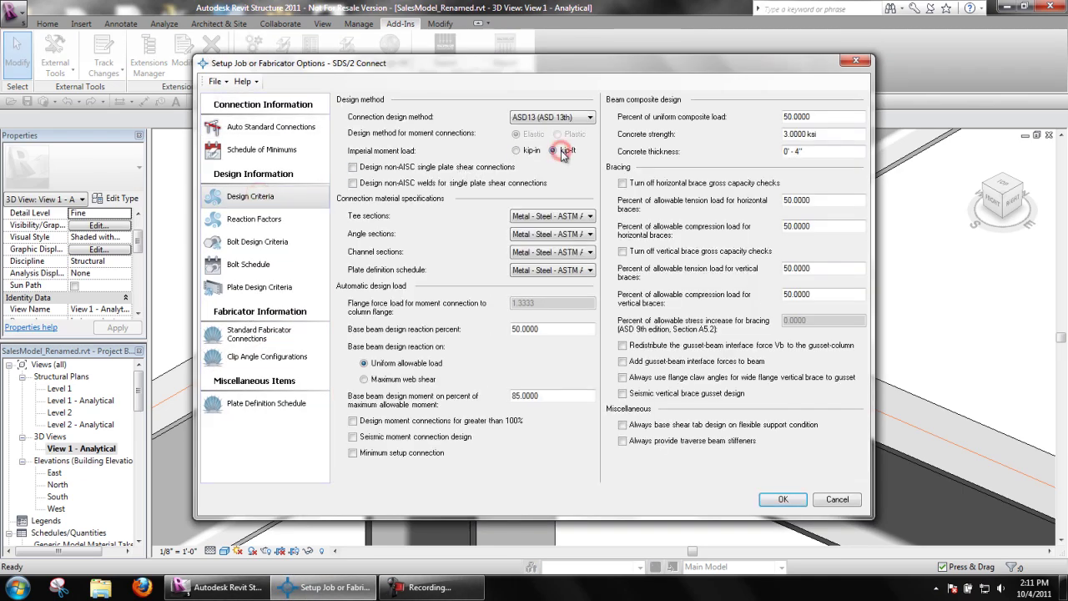
{"action": "left_click", "coordinate": [780, 499]}
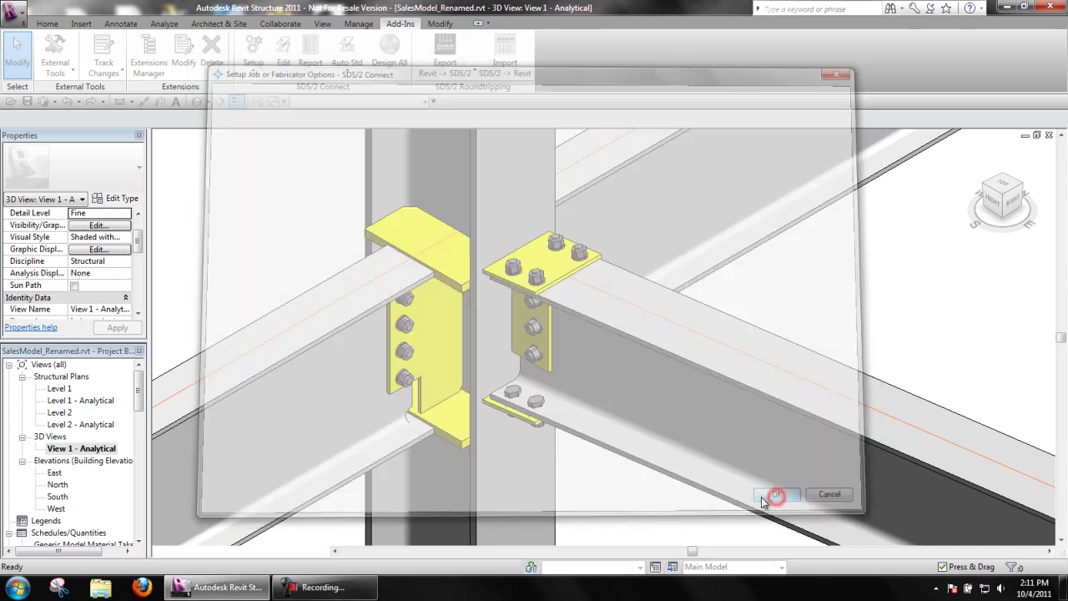
Try a manual shear load of 50 kips on the left-hand beam's welded moment connection.
{"action": "left_click", "coordinate": [284, 52]}
{"action": "left_click", "coordinate": [411, 336]}
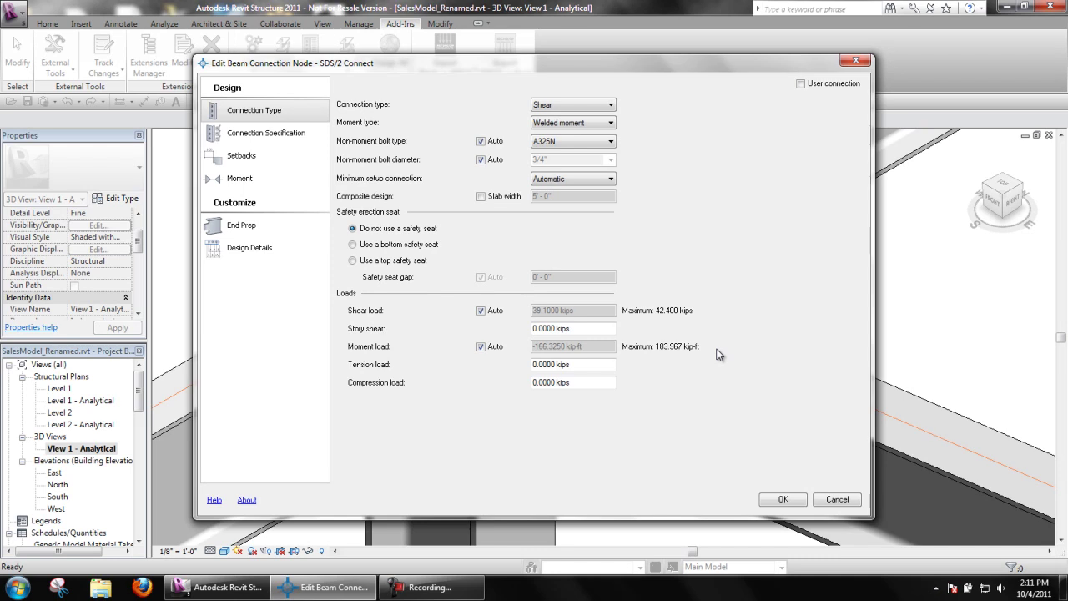
{"action": "left_click", "coordinate": [481, 311]}
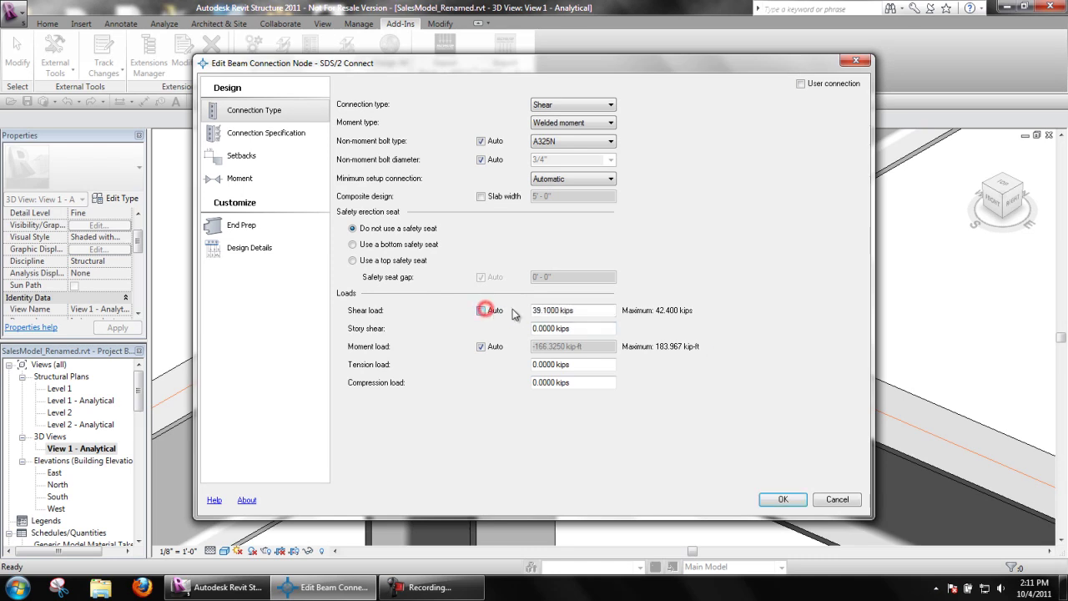
{"action": "left_click", "coordinate": [588, 310]}
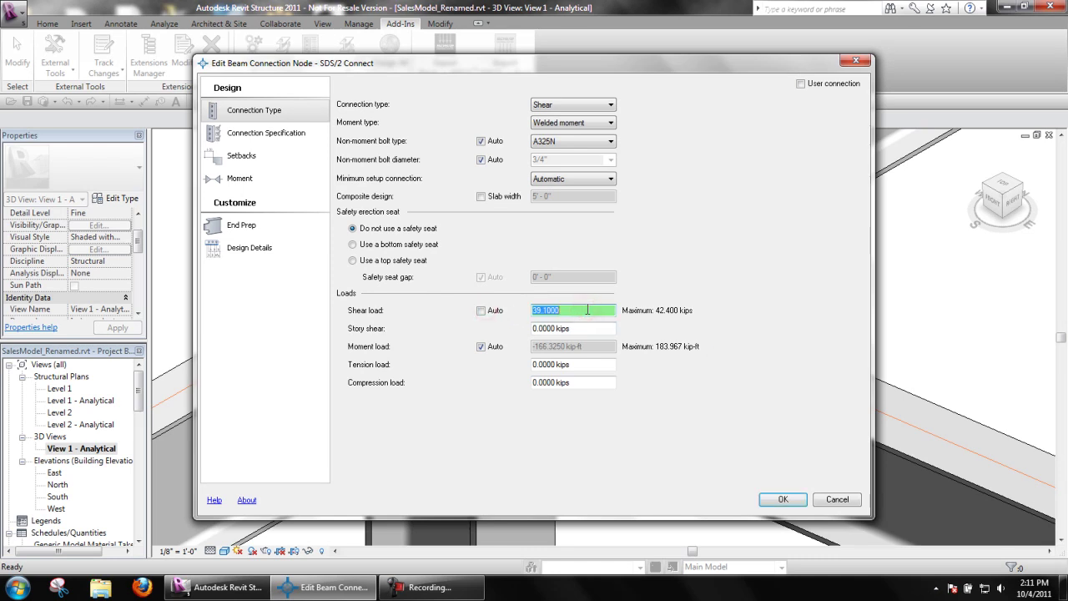
{"action": "type", "text": "50"}
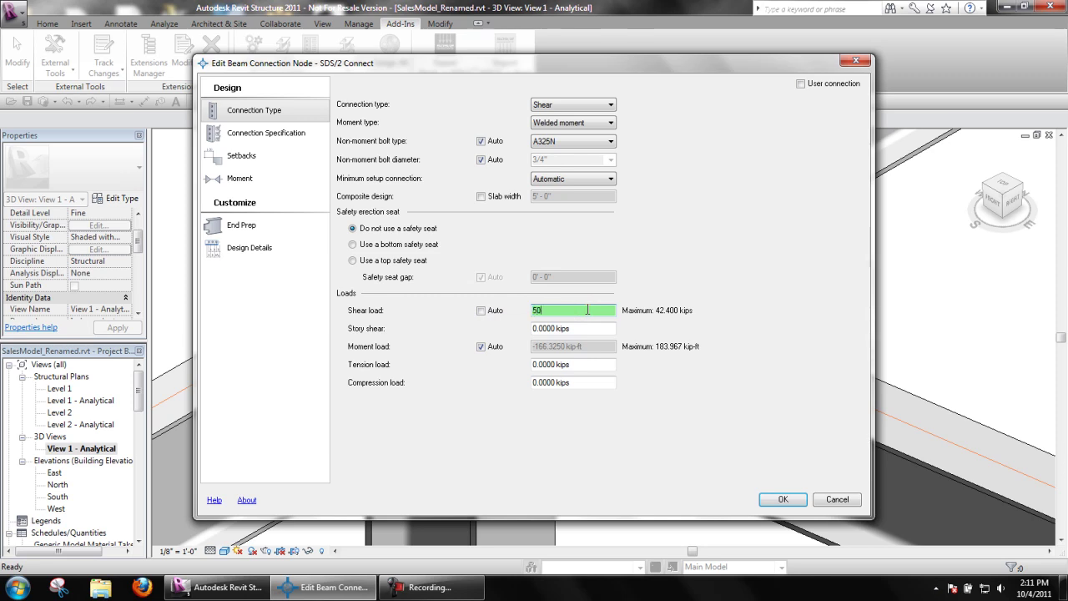
{"action": "key", "text": "Tab"}
{"action": "left_click", "coordinate": [482, 310]}
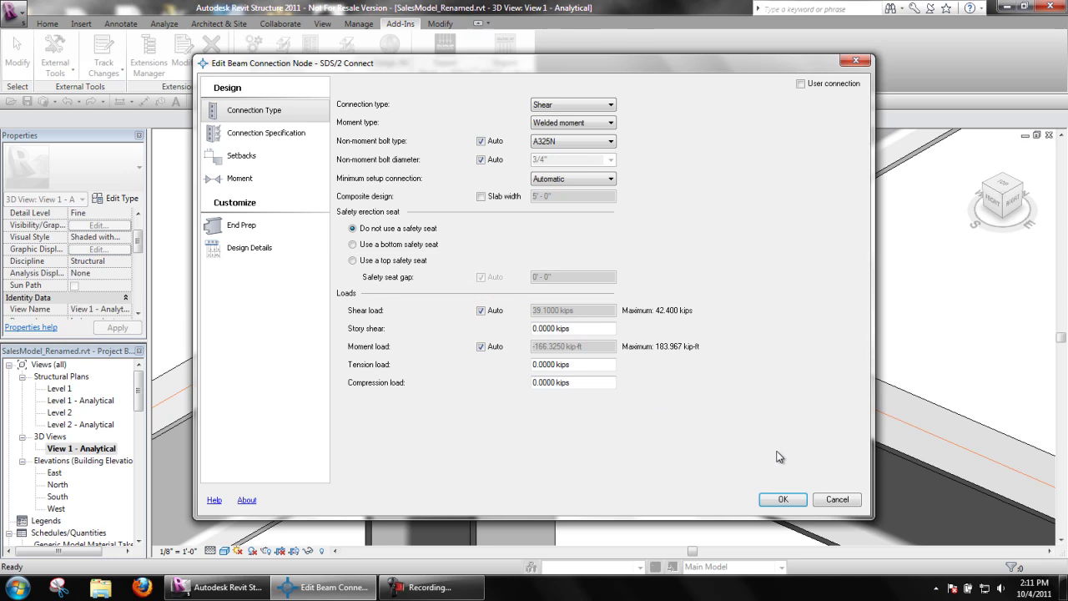
{"action": "left_click", "coordinate": [829, 500]}
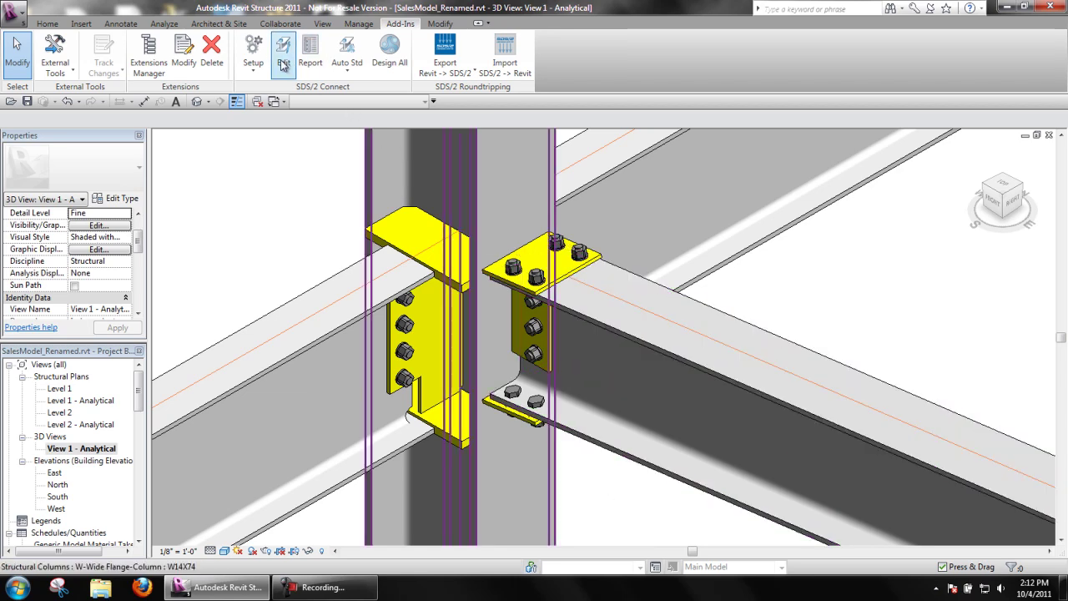
Enable Minimum setup connection in the design criteria and review the schedules of minimums for structural members and single-plate shear connections.
{"action": "left_click", "coordinate": [253, 50]}
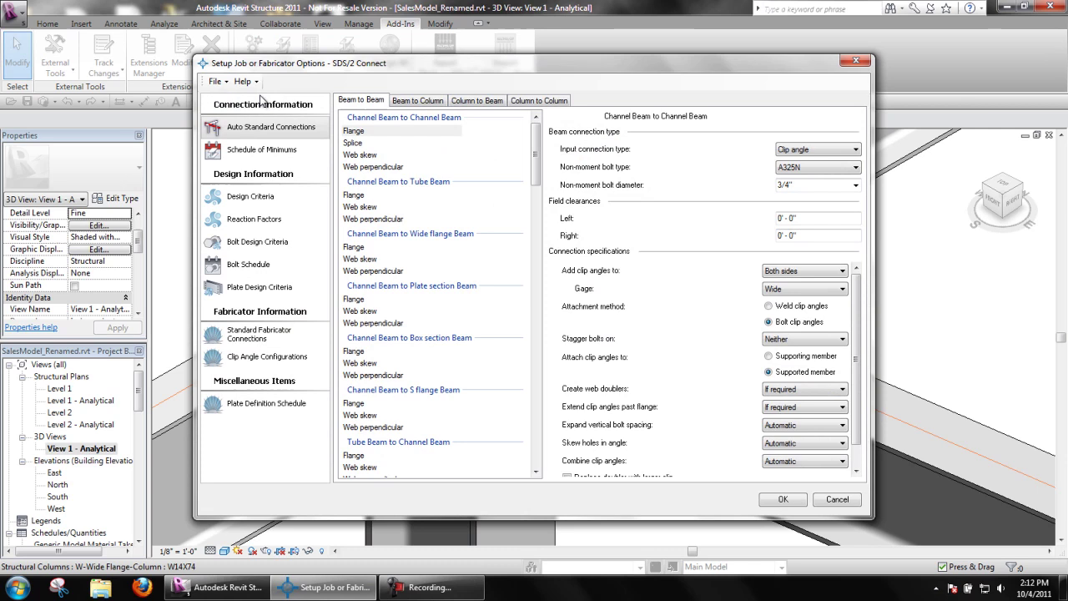
{"action": "left_click", "coordinate": [264, 195]}
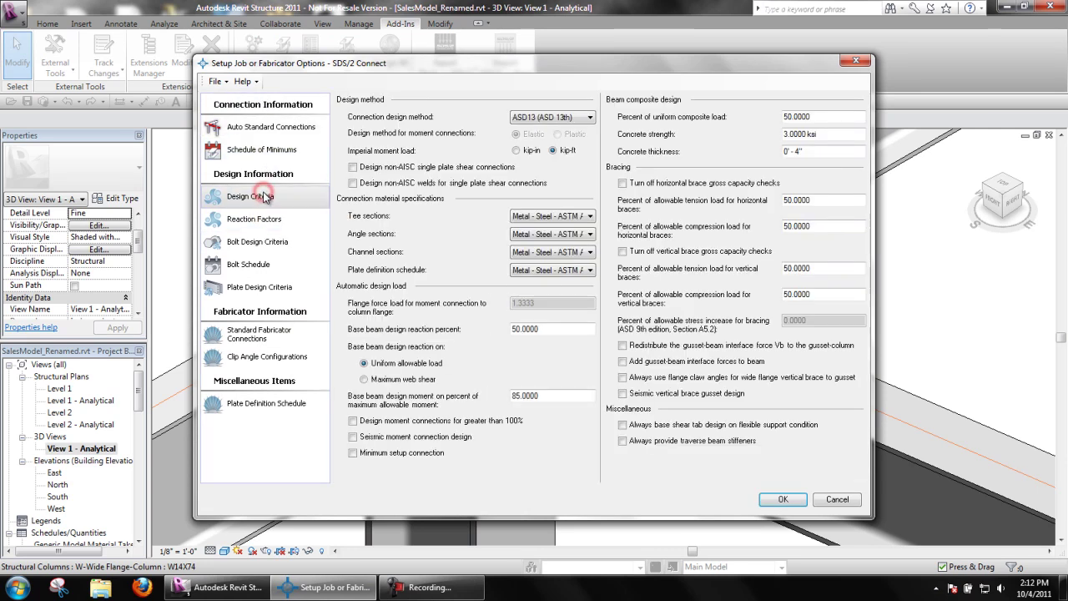
{"action": "left_click", "coordinate": [375, 454]}
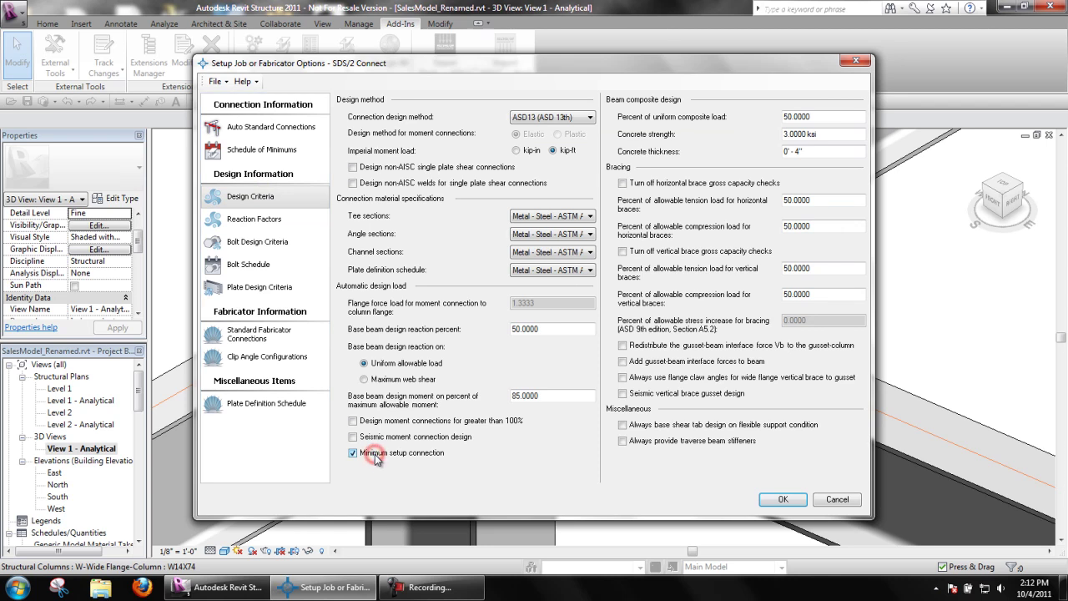
{"action": "left_click", "coordinate": [304, 152]}
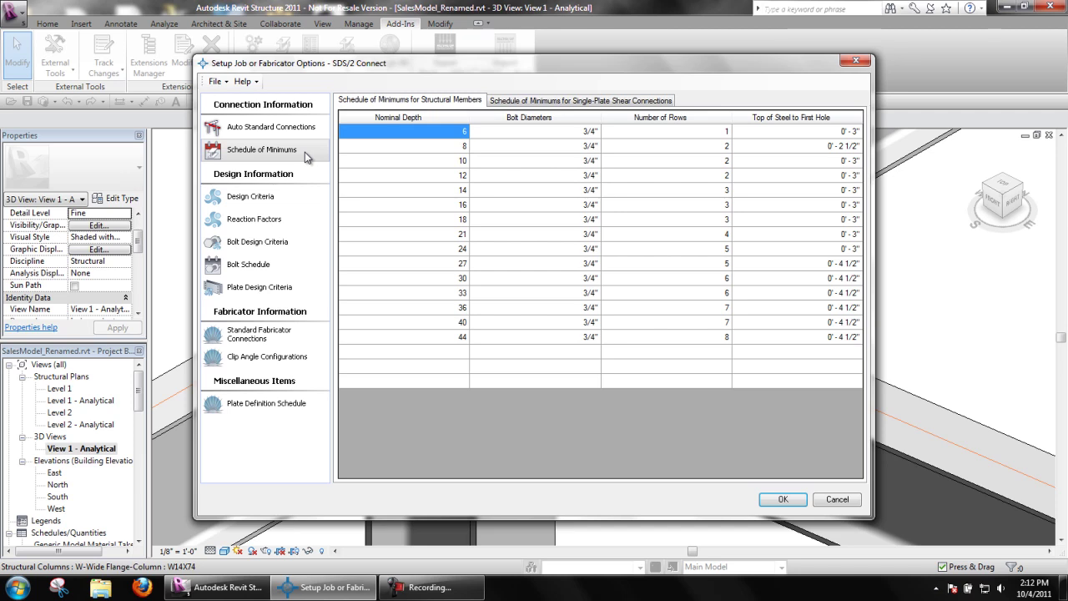
{"action": "left_click", "coordinate": [554, 101]}
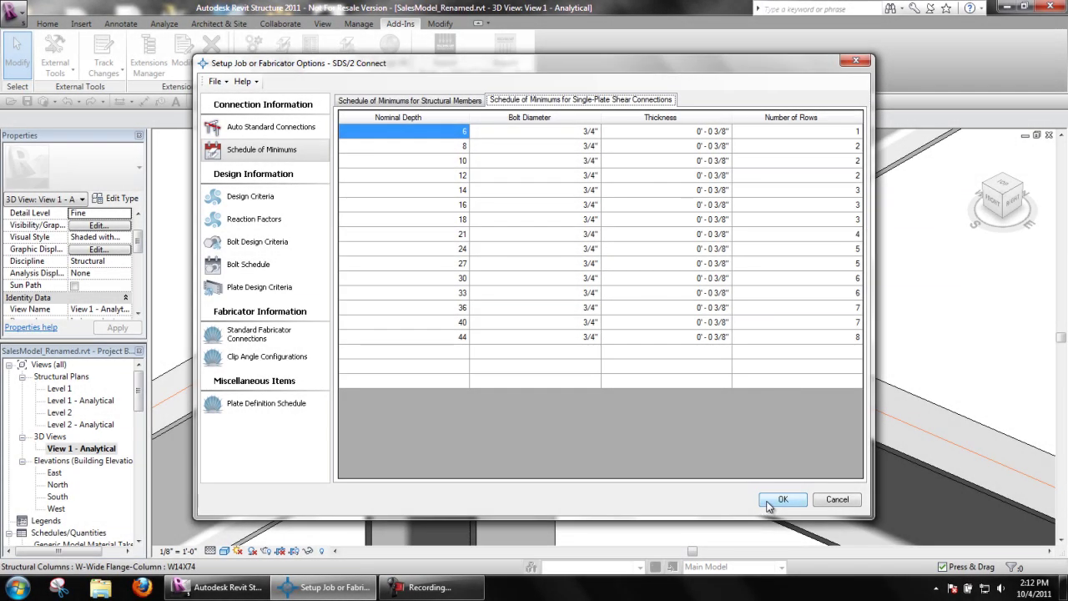
{"action": "left_click", "coordinate": [769, 500]}
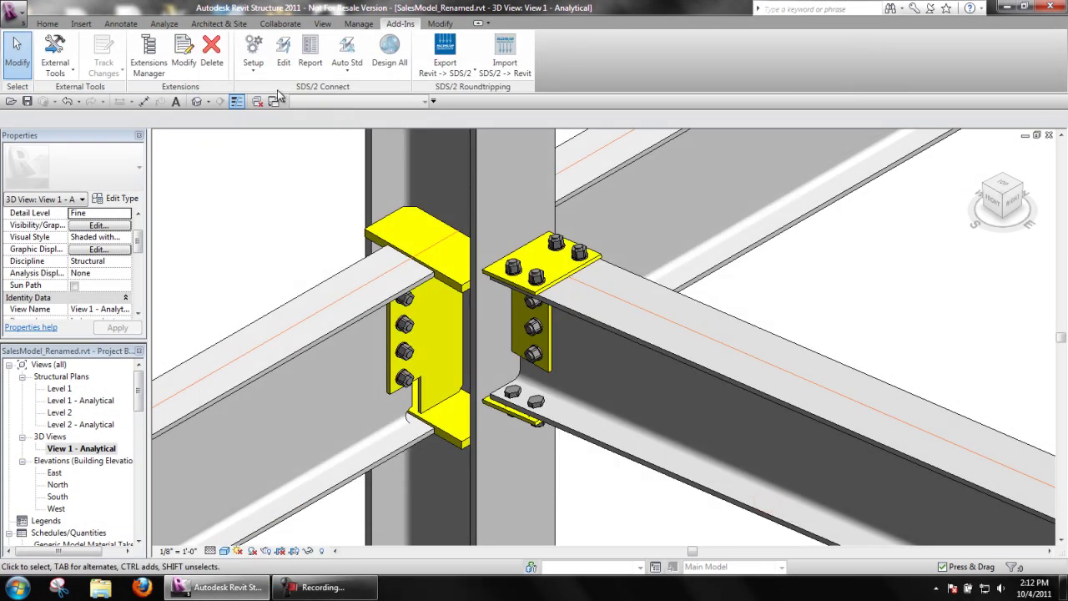
Redesign the left-hand beam's welded moment connection with the minimum setup by reopening and accepting its settings.
{"action": "left_click", "coordinate": [283, 52]}
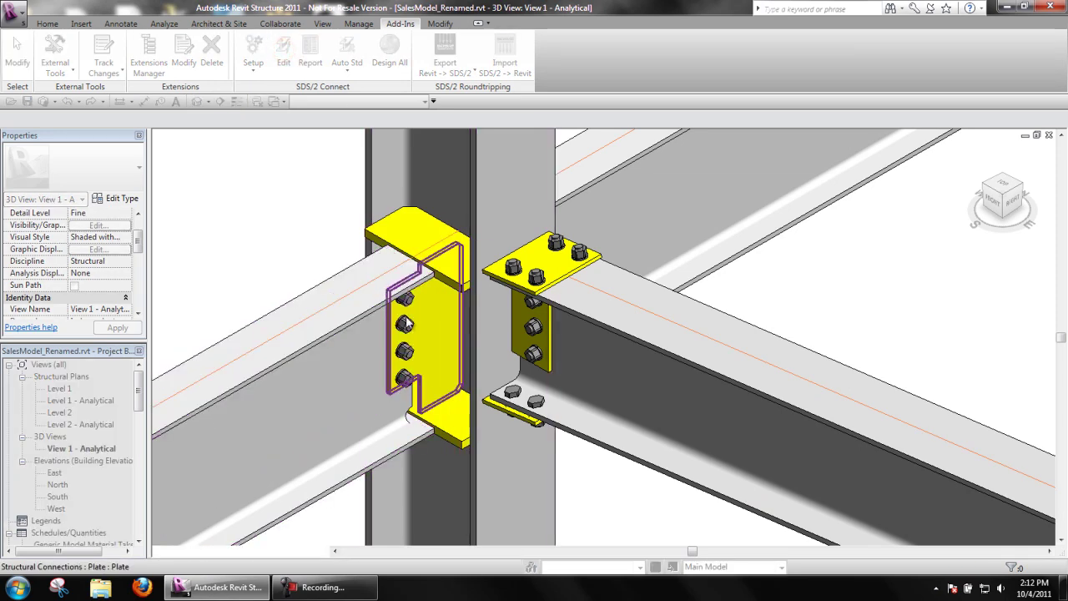
{"action": "left_click", "coordinate": [406, 324]}
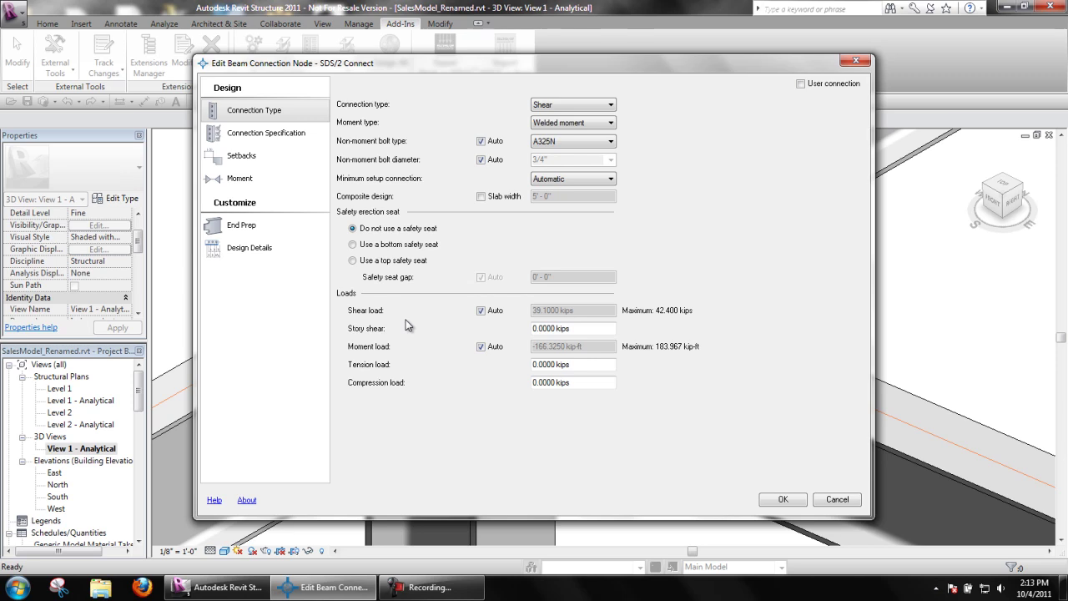
{"action": "left_click", "coordinate": [779, 499]}
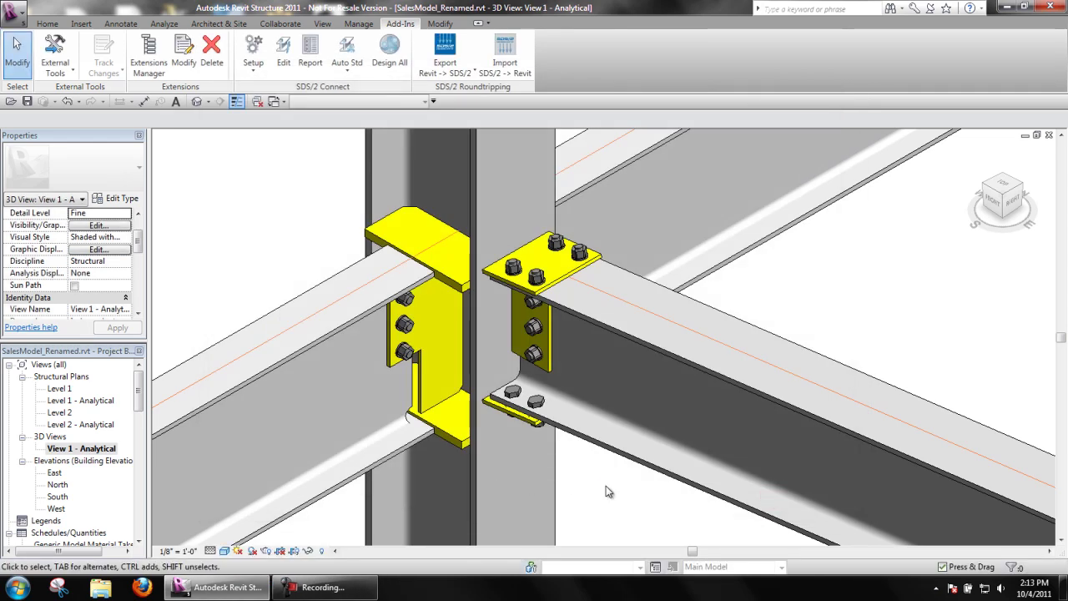
Override the automatic shear load of the left-hand beam's connection with 45 kips and redesign it.
{"action": "left_click", "coordinate": [285, 52]}
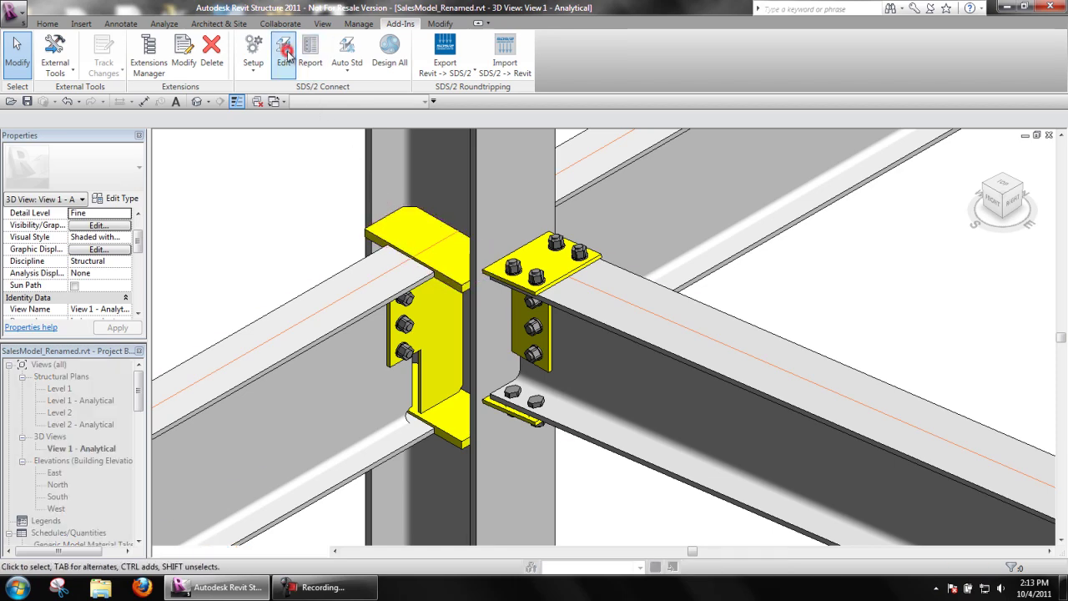
{"action": "left_click", "coordinate": [407, 326]}
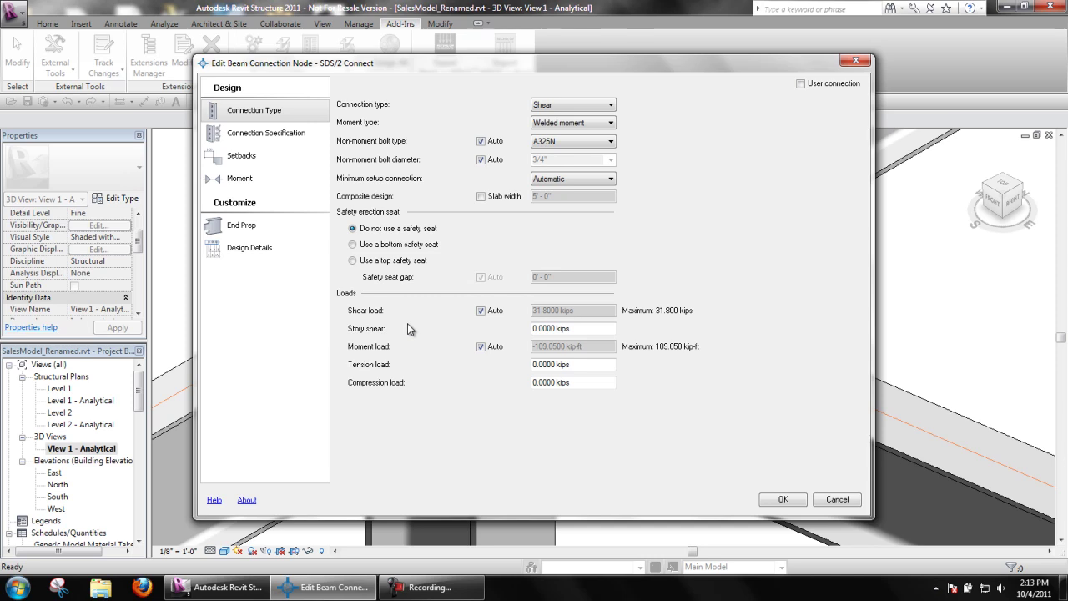
{"action": "left_click", "coordinate": [570, 181]}
{"action": "left_click", "coordinate": [604, 180]}
{"action": "left_click", "coordinate": [487, 312]}
{"action": "left_click", "coordinate": [584, 310]}
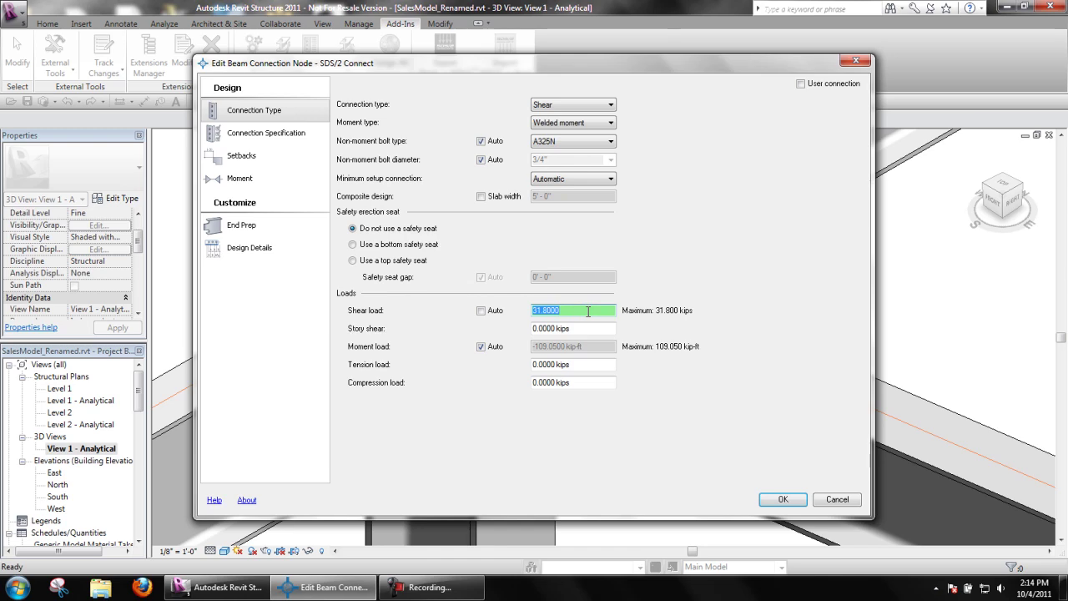
{"action": "type", "text": "45"}
{"action": "key", "text": "Tab"}
{"action": "left_click", "coordinate": [782, 499]}
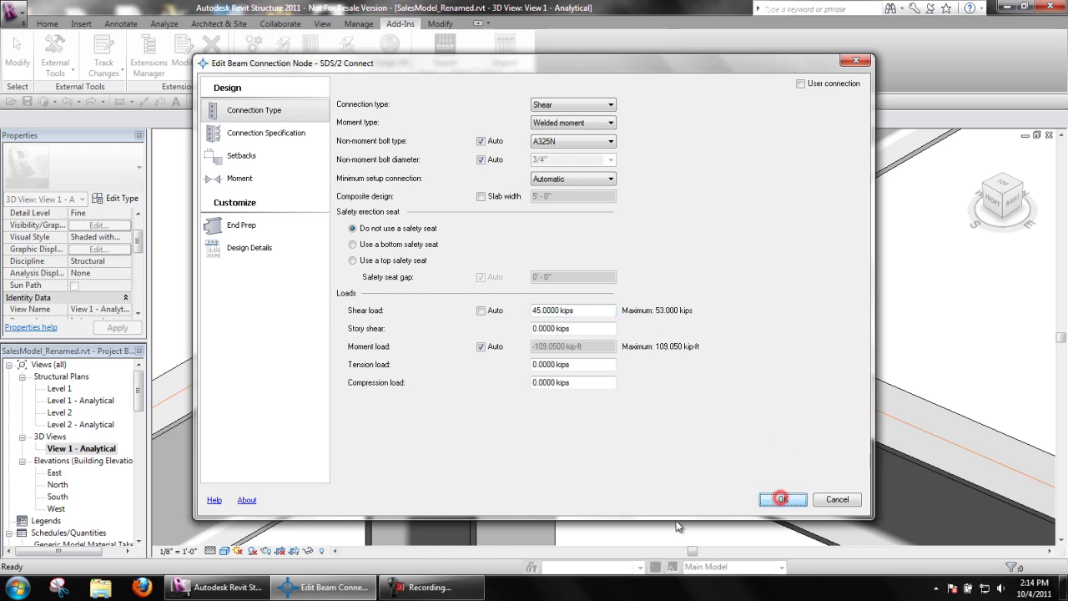
{"action": "left_click", "coordinate": [645, 516]}
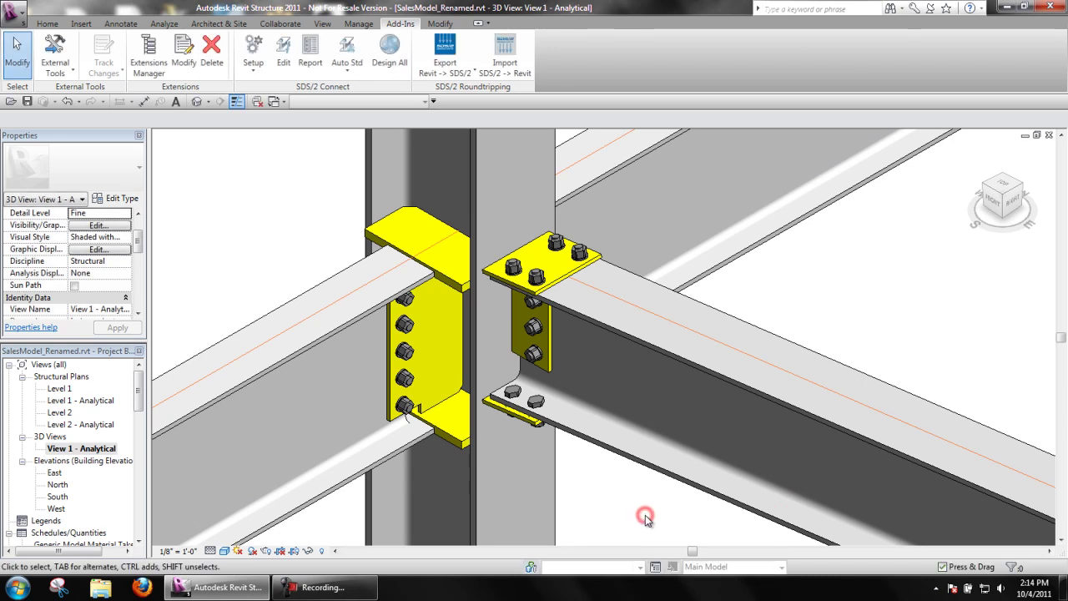